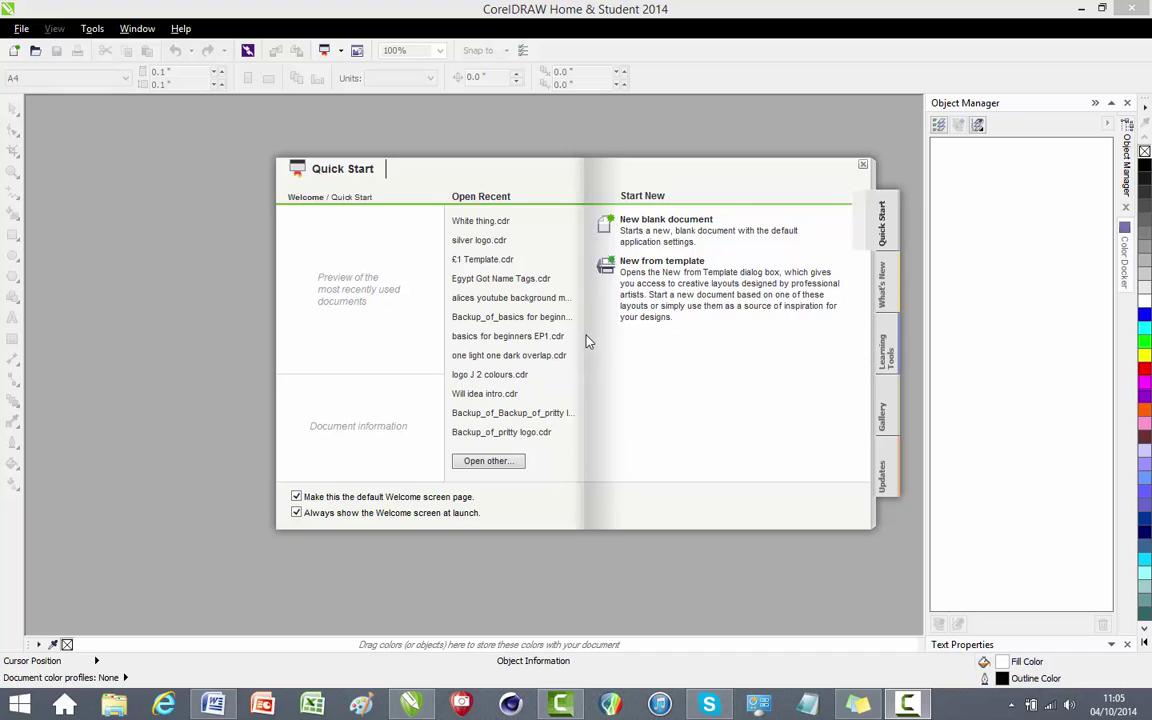
Create a new blank document, keeping the A4 portrait size of 210 × 297 mm.
click(671, 222)
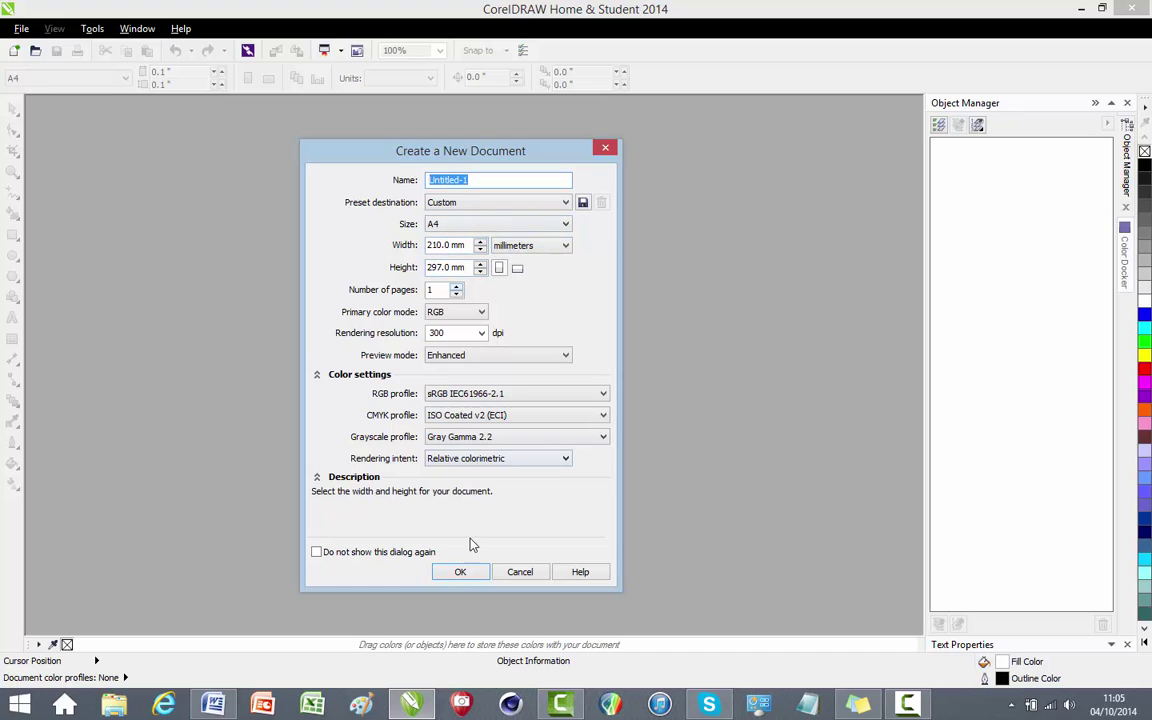
click(460, 578)
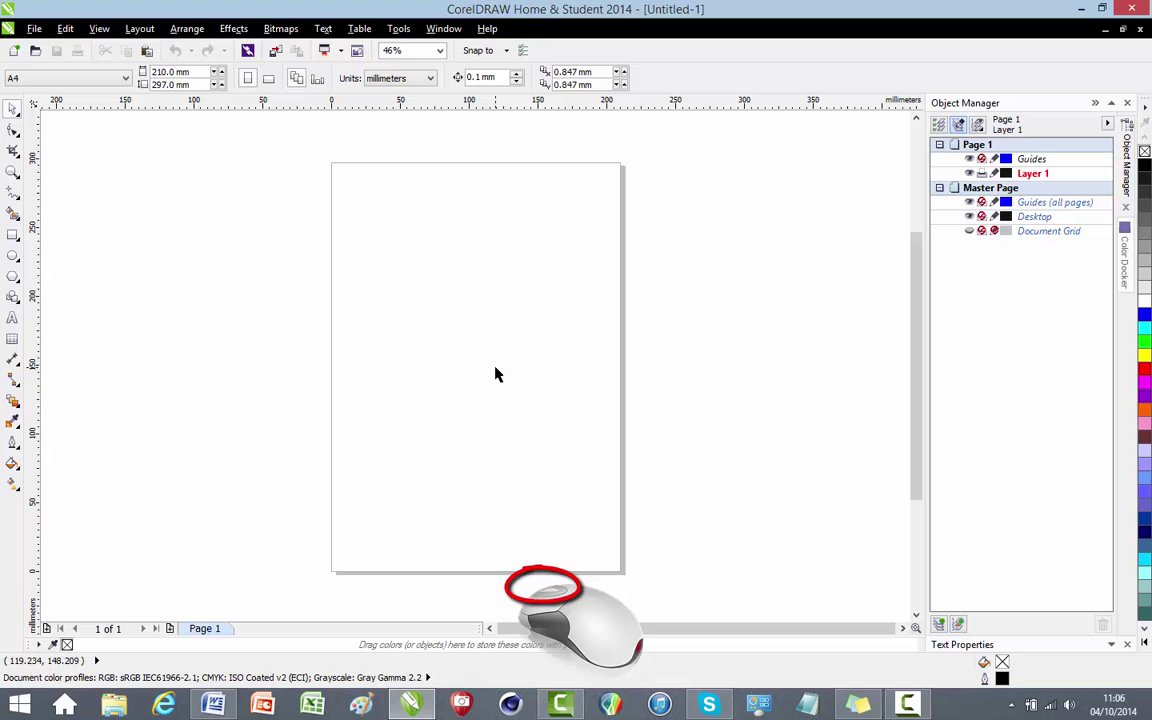
scroll(494, 374, up, 5)
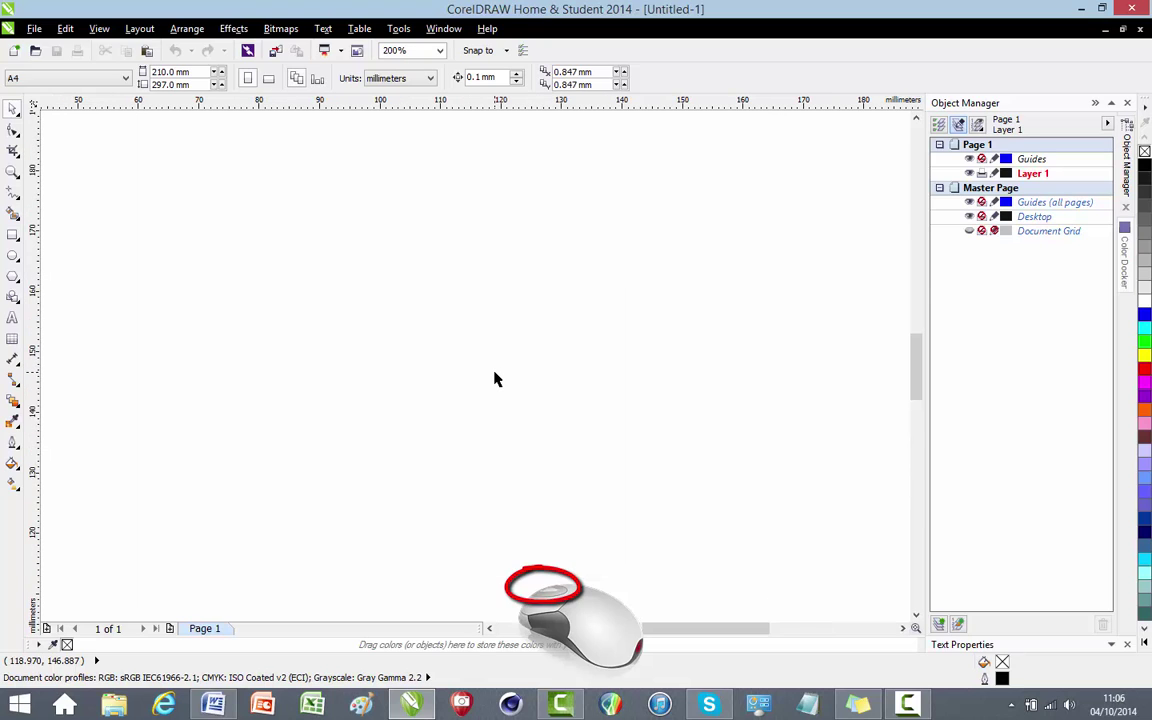
scroll(494, 379, down, 2)
scroll(494, 382, down, 2)
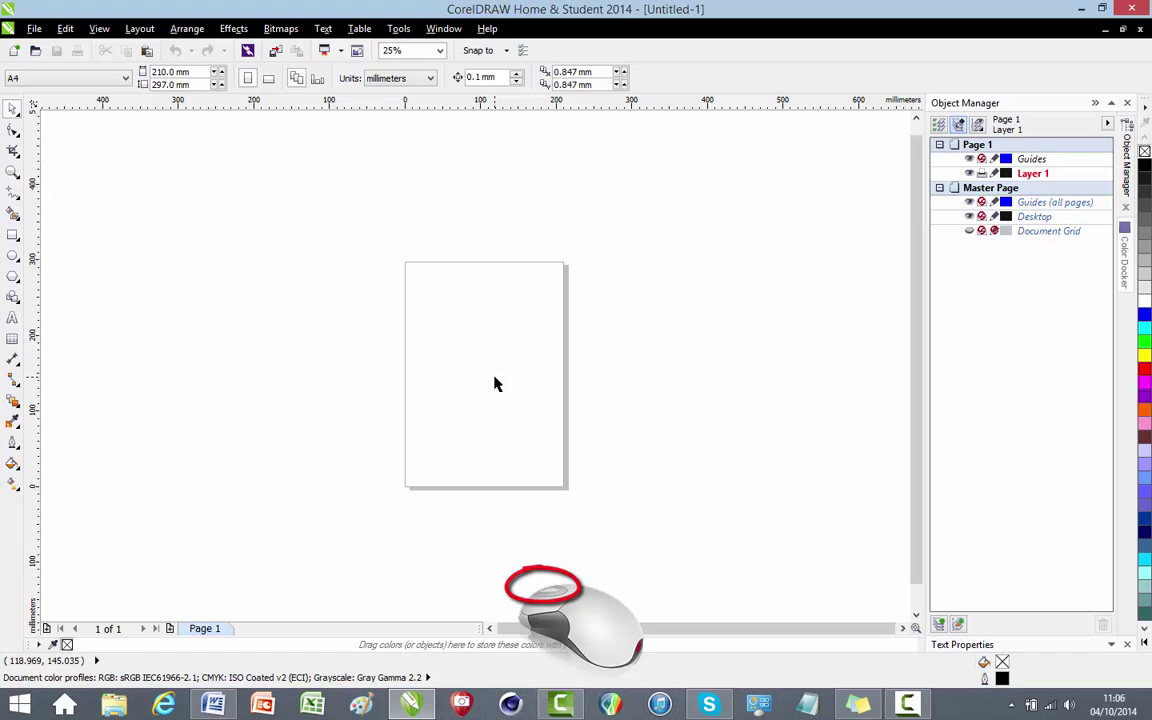
scroll(494, 384, up, 2)
scroll(494, 384, down, 1)
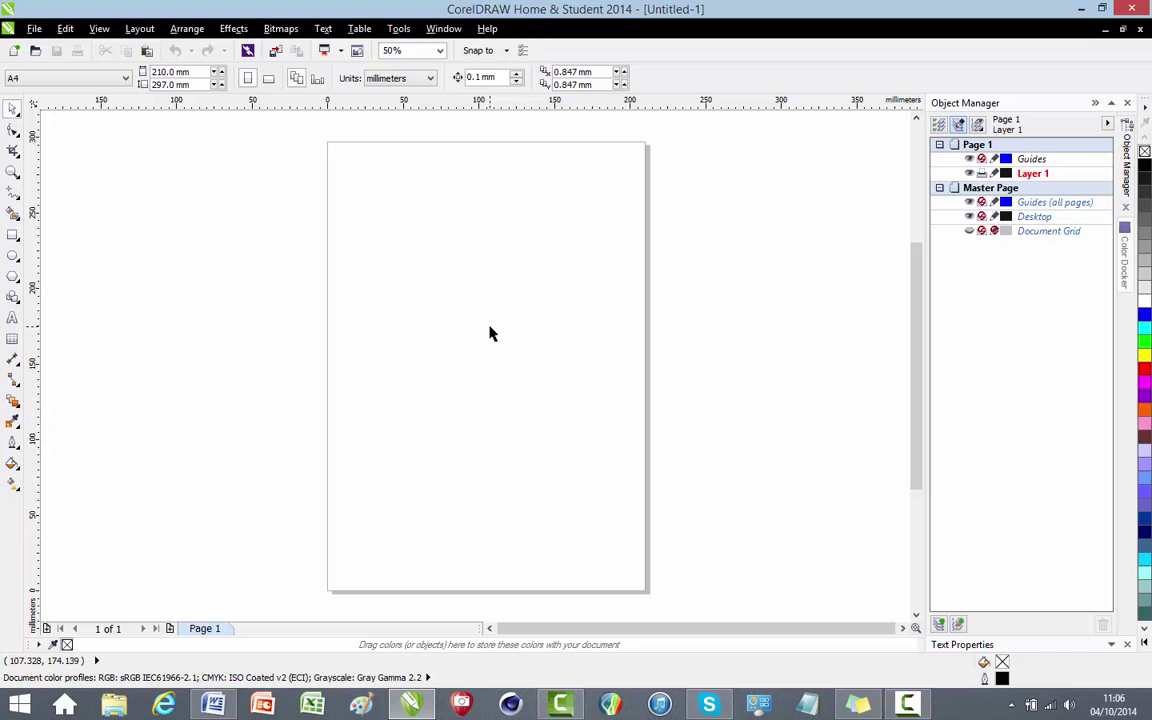
key(ctrl)
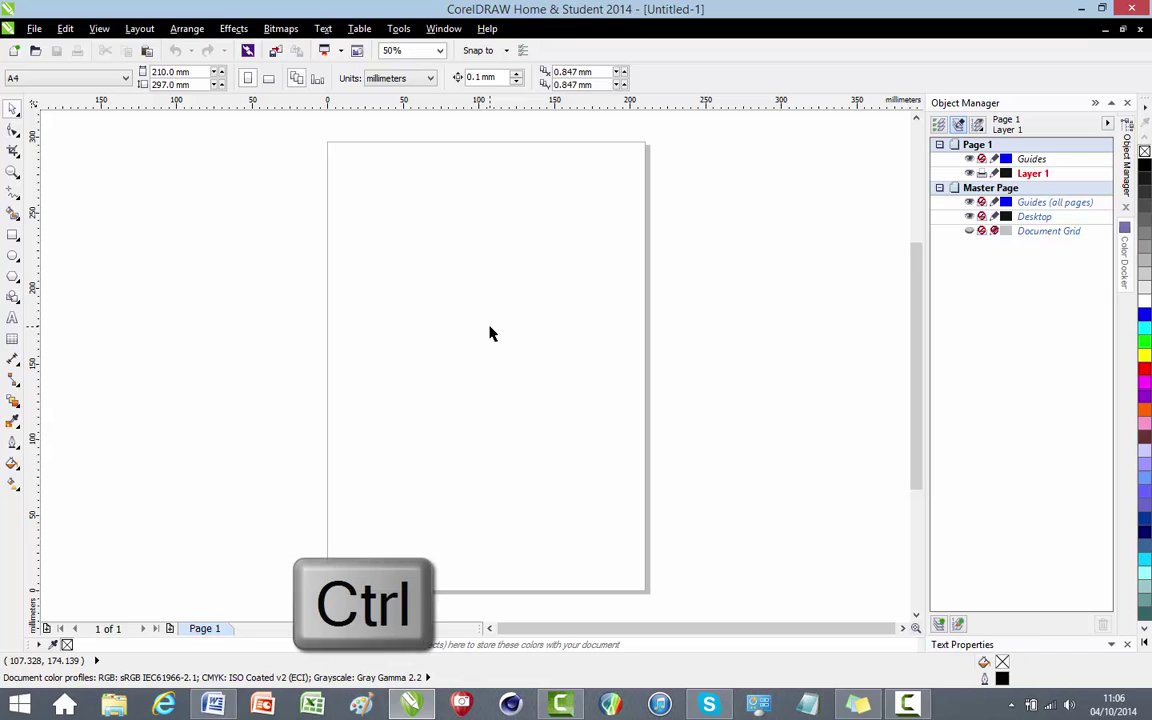
scroll(490, 333, right, 3)
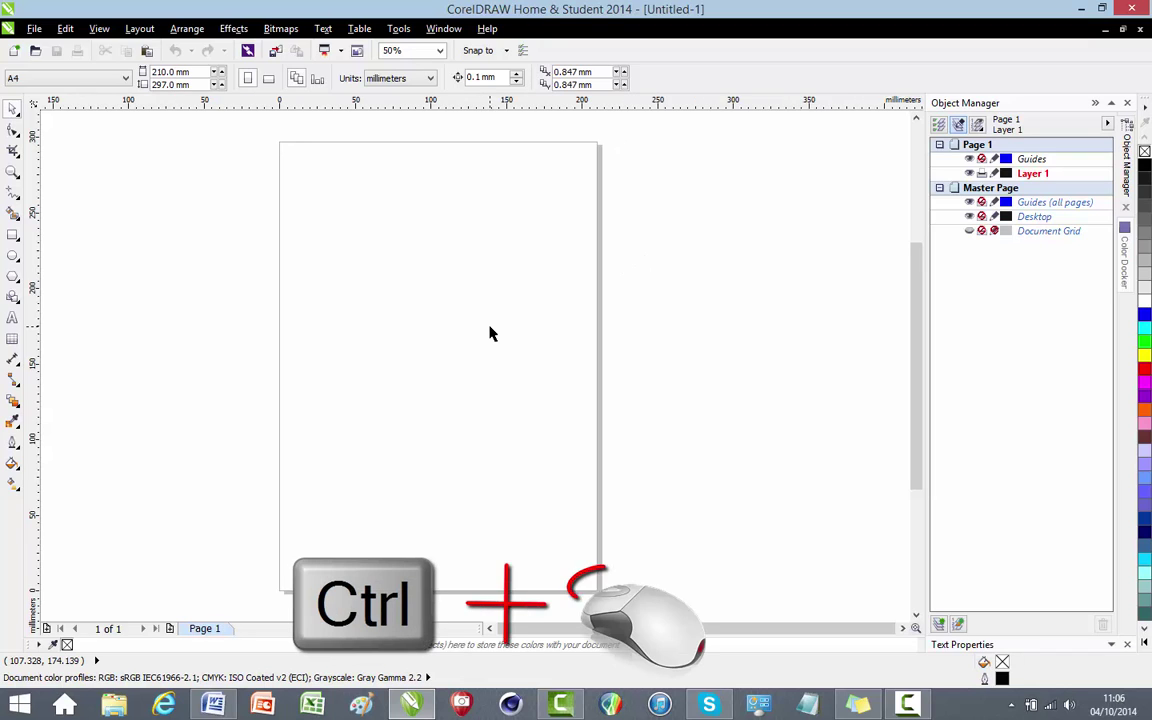
scroll(490, 333, left, 5)
scroll(490, 333, right, 3)
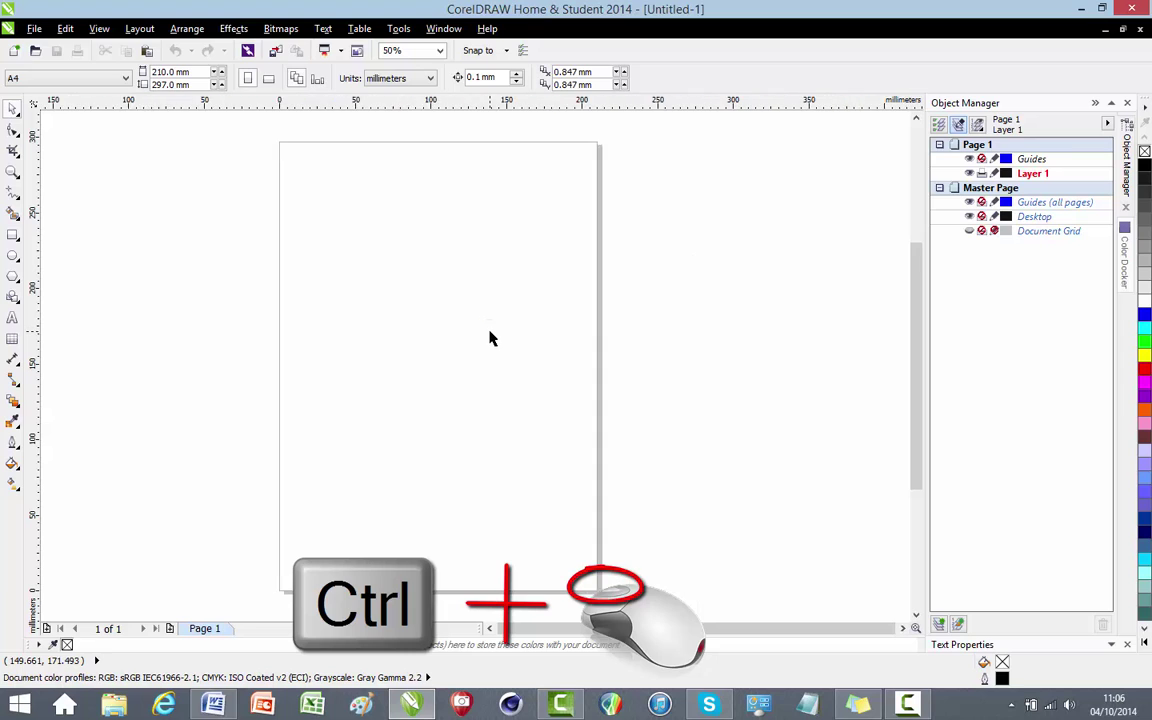
scroll(489, 337, left, 2)
scroll(489, 337, right, 1)
scroll(490, 342, right, 1)
scroll(488, 337, left, 1)
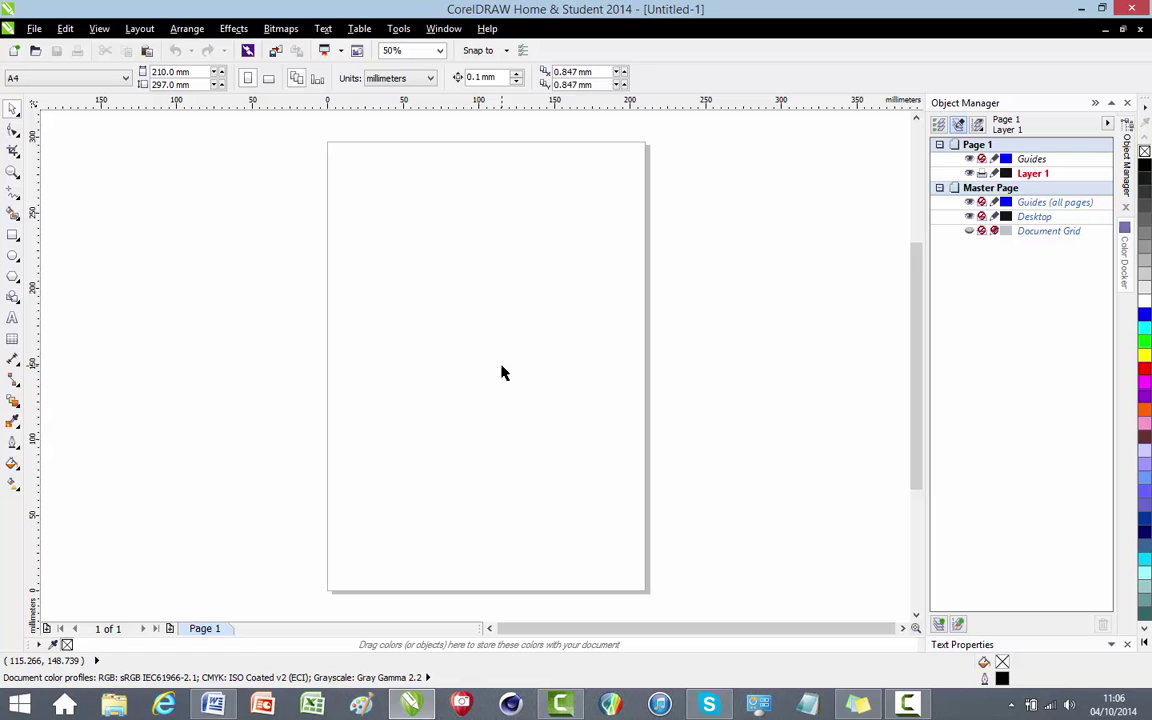
drag(503, 373, 535, 363)
scroll(525, 373, up, 1)
scroll(548, 260, down, 1)
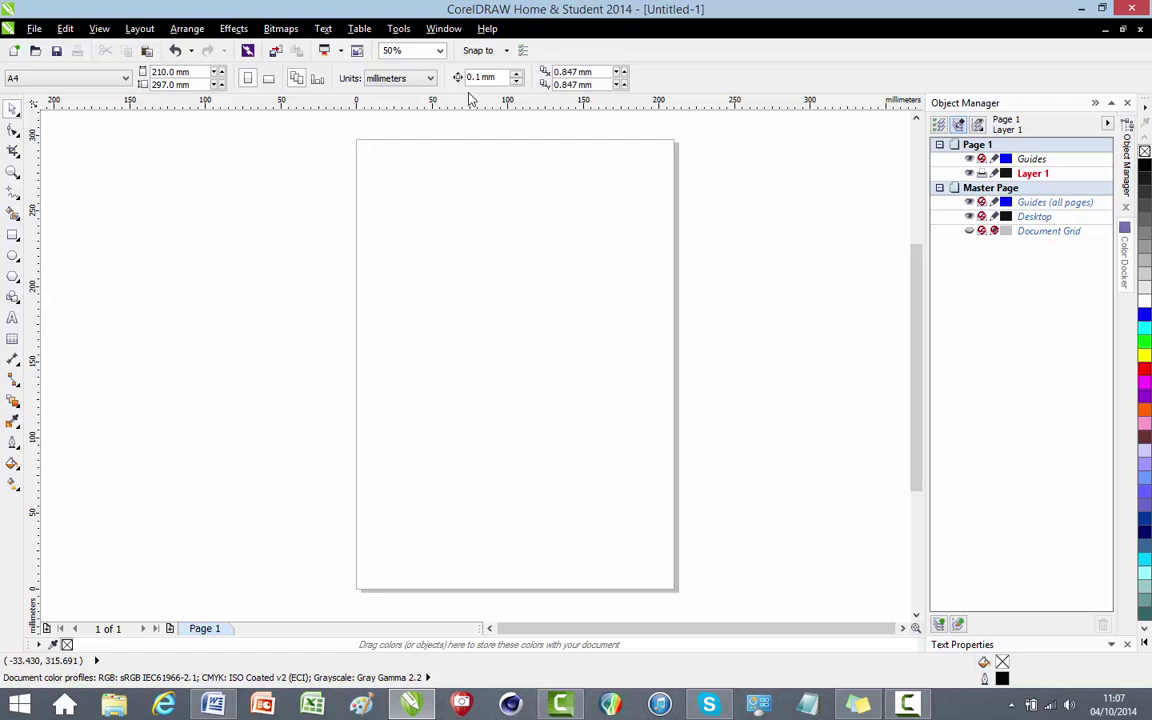
Pull a horizontal guideline from the top ruler down across the middle of the page.
key(F7)
key(space)
drag(508, 107, 508, 114)
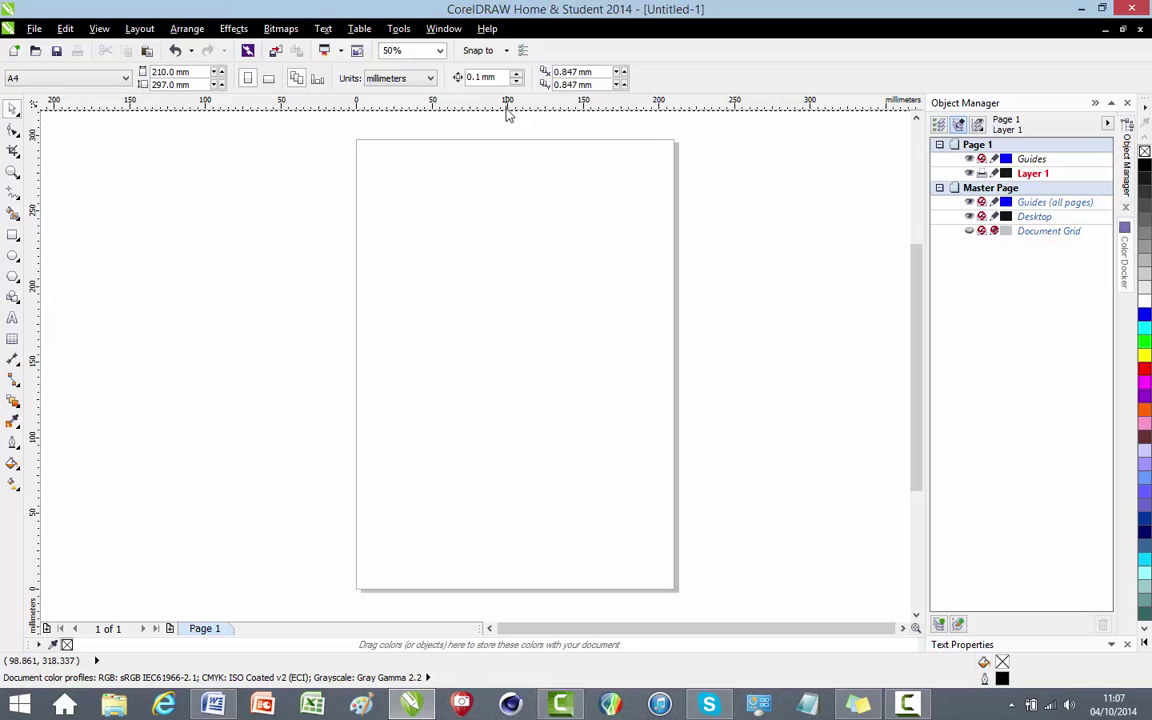
drag(507, 115, 522, 230)
drag(531, 343, 528, 349)
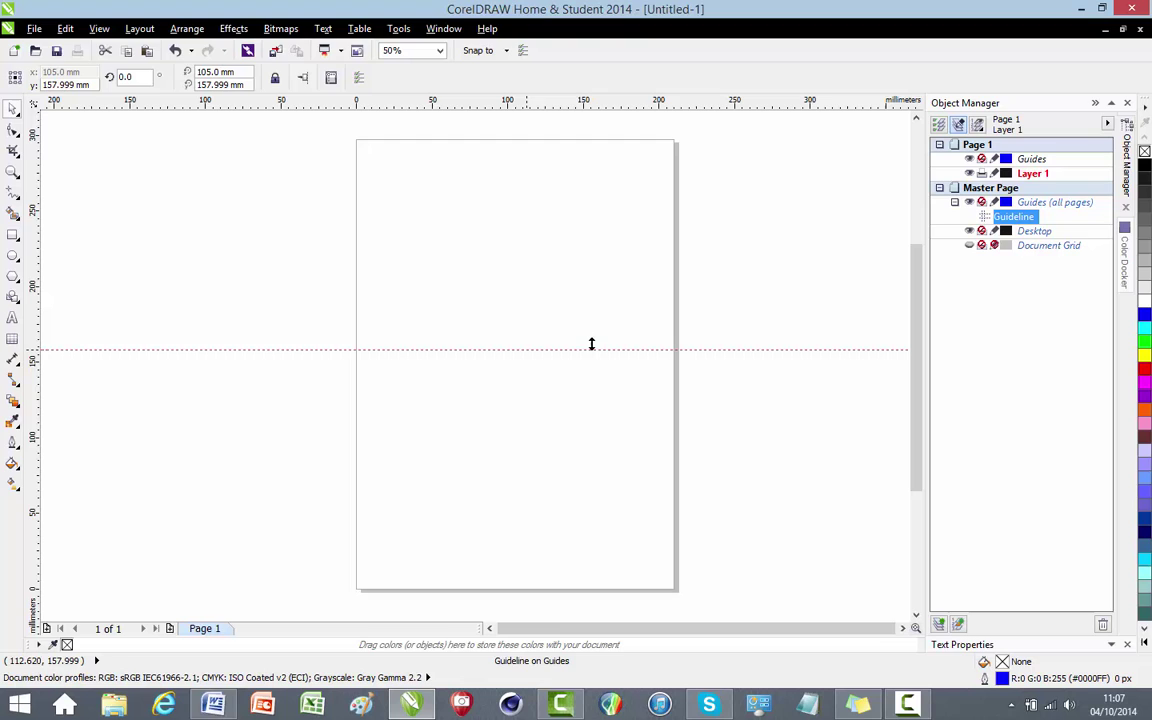
click(1025, 204)
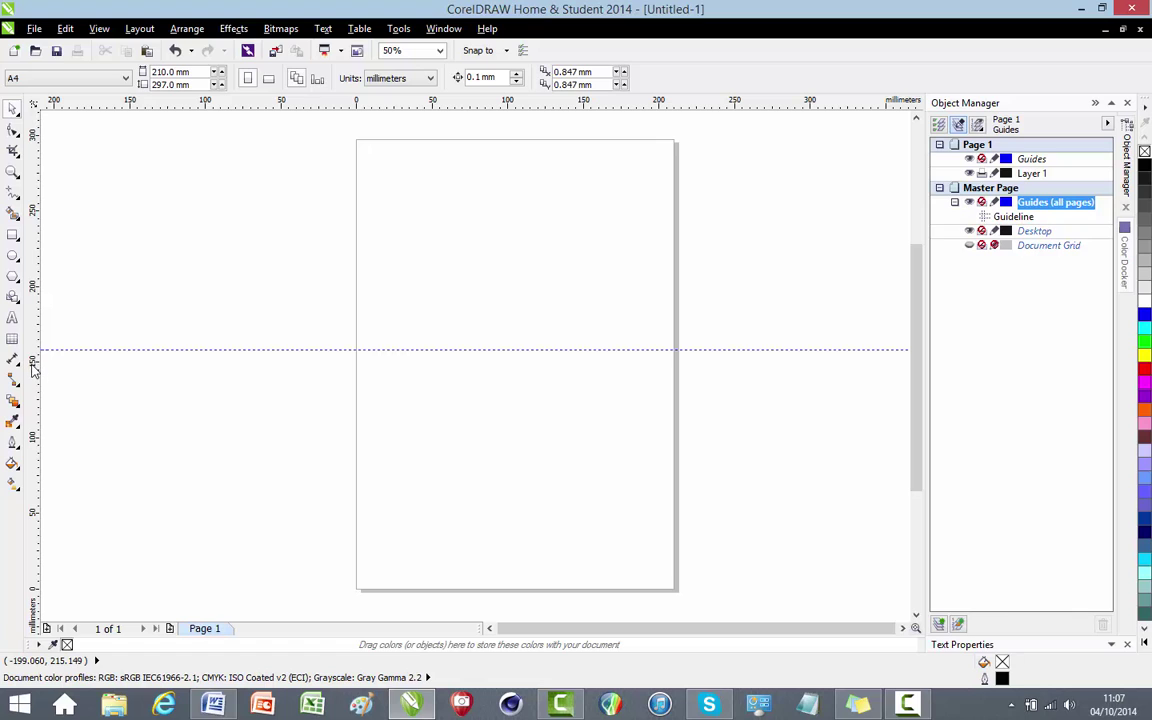
Add a vertical guideline near the left edge (about 41.7 mm) and raise the horizontal one to 254.837 mm.
drag(33, 368, 419, 378)
drag(536, 348, 545, 206)
click(509, 306)
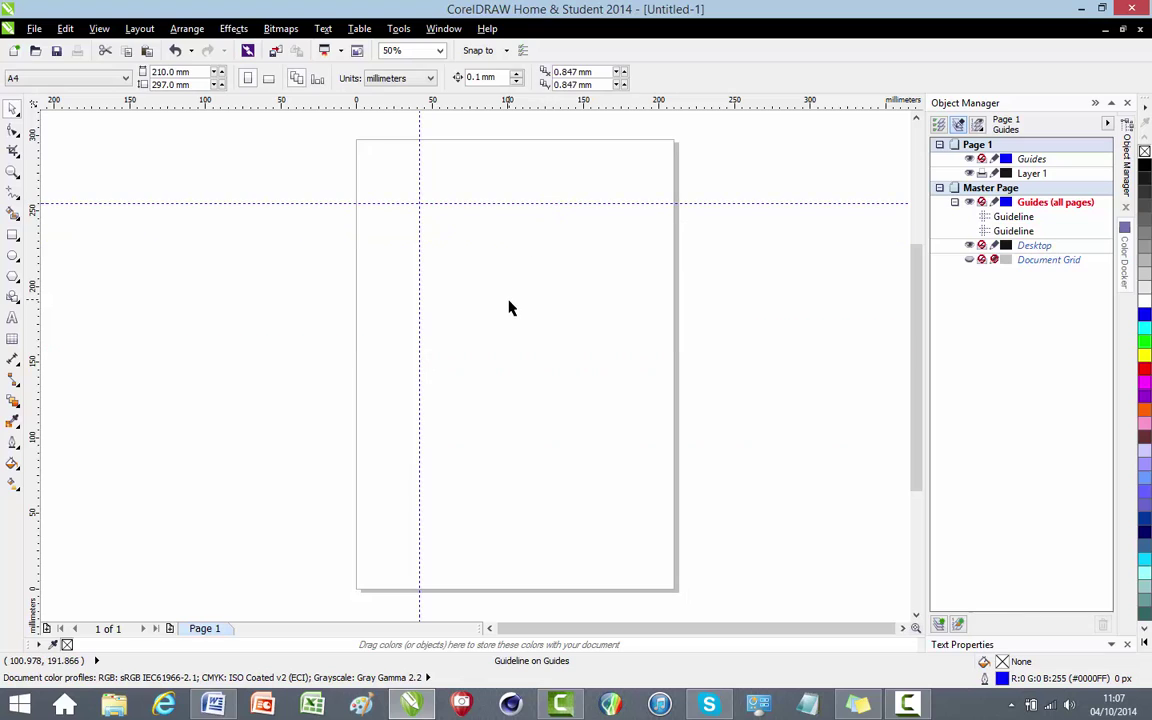
click(538, 203)
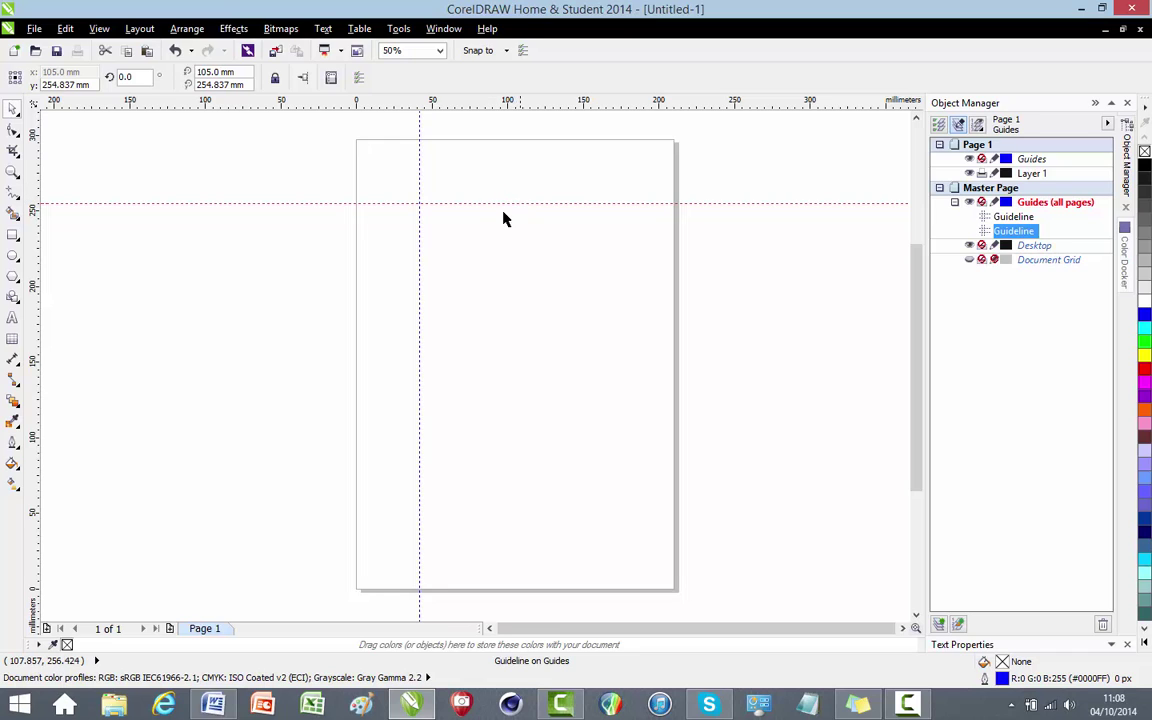
Centre both guidelines with P, putting the horizontal at 148.5 mm and the vertical at 105 mm.
click(419, 265)
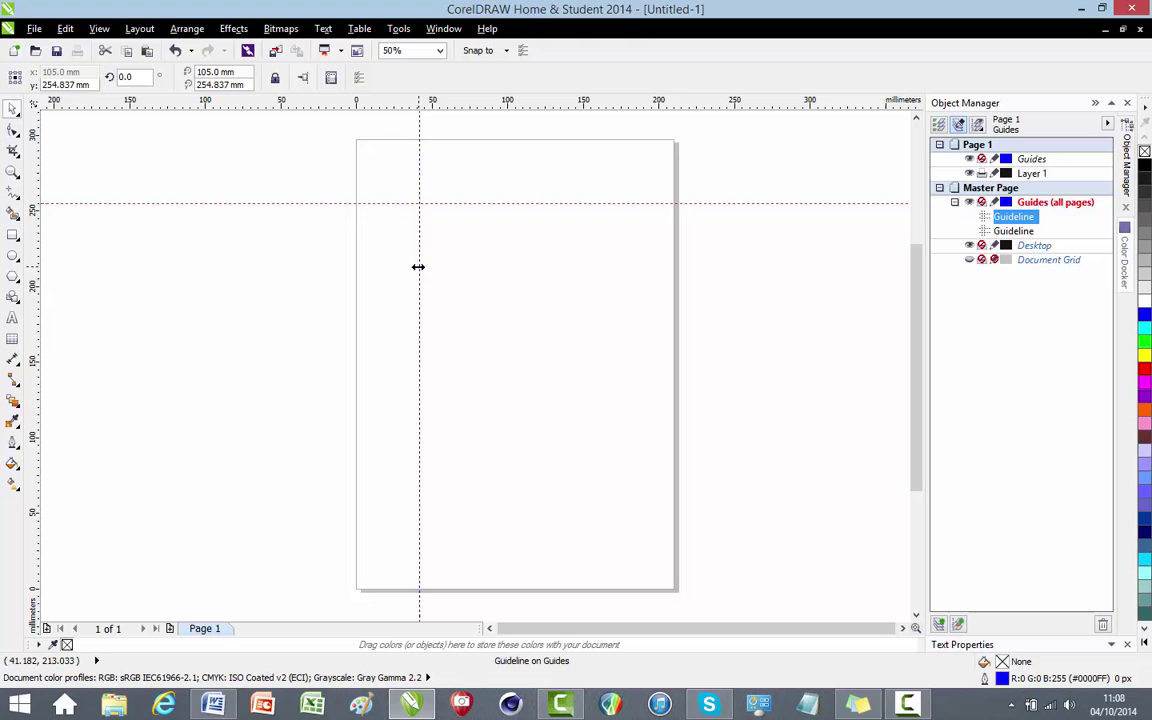
click(534, 203)
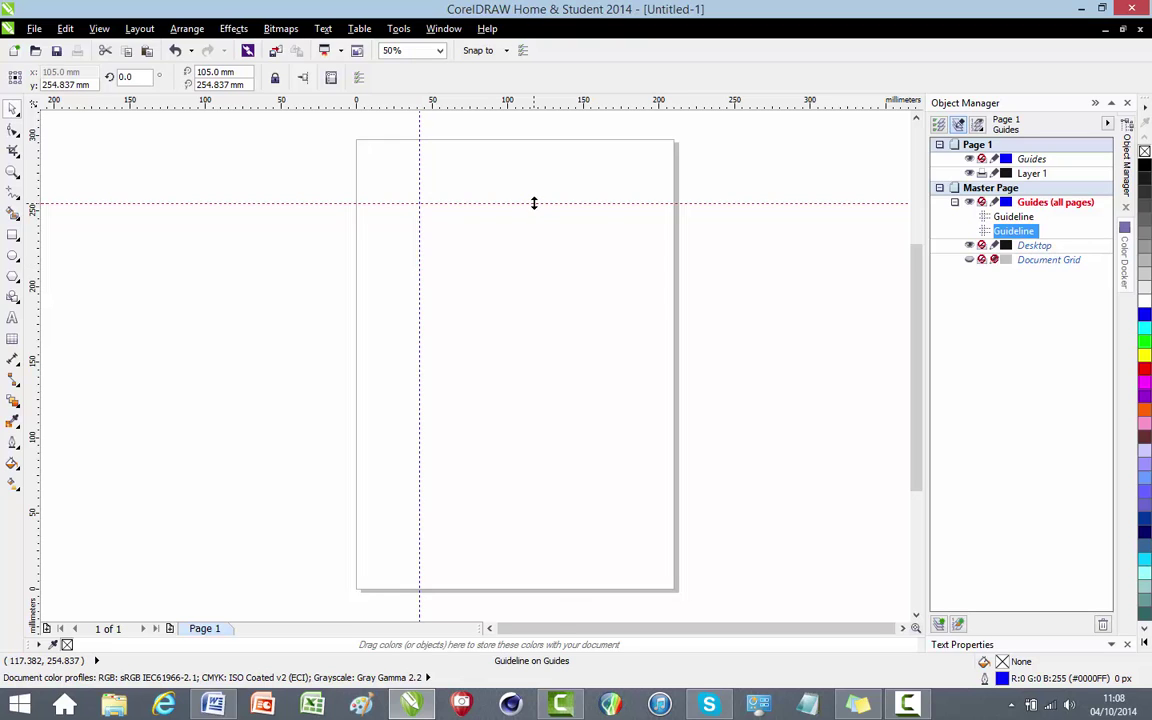
key(p)
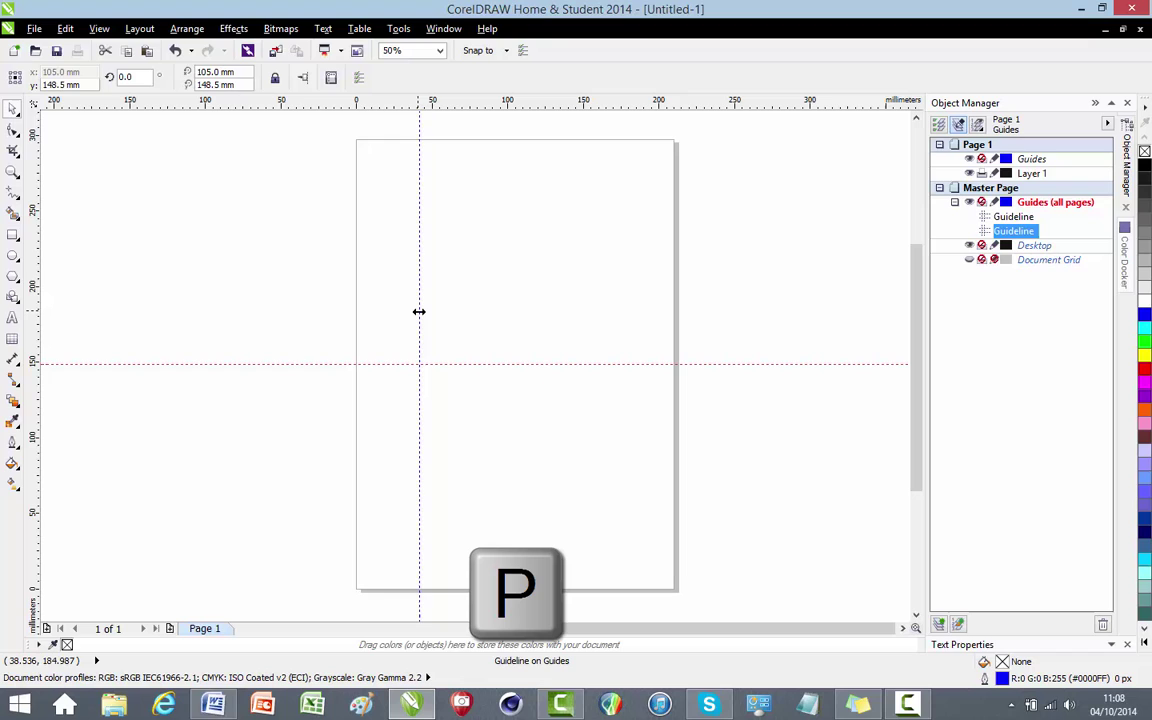
click(419, 311)
key(p)
click(419, 314)
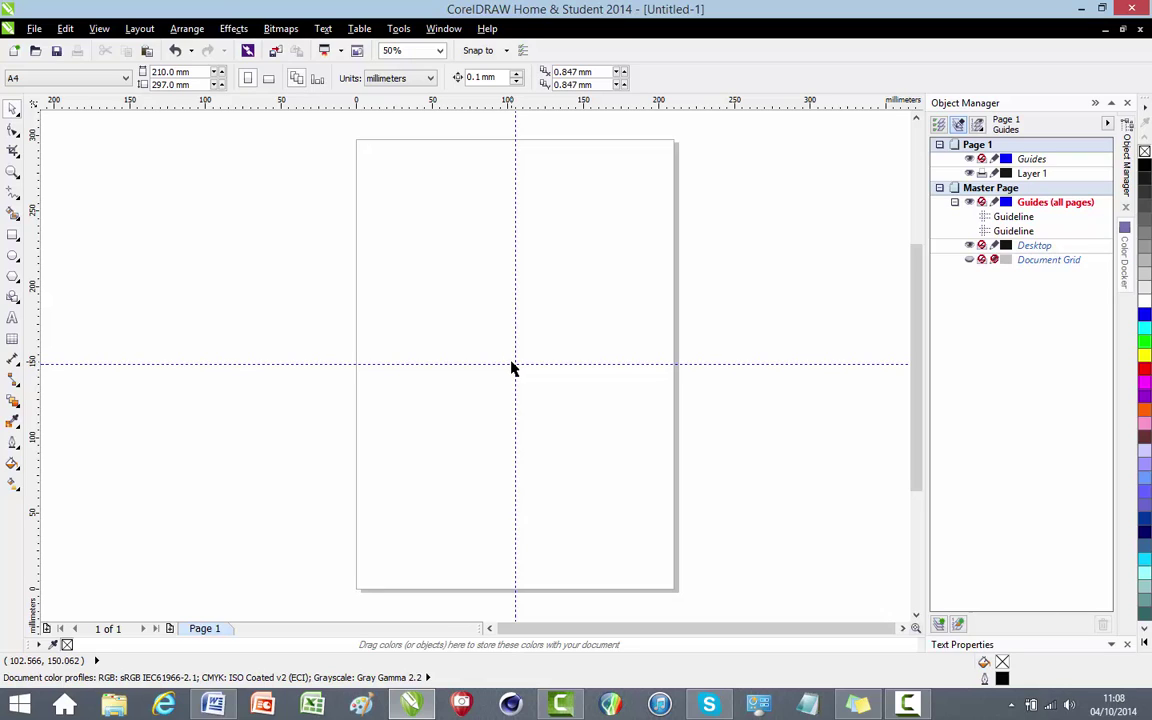
Drag the centred vertical guideline off the page, then pull a new vertical guideline back onto it.
click(515, 282)
drag(515, 282, 40, 340)
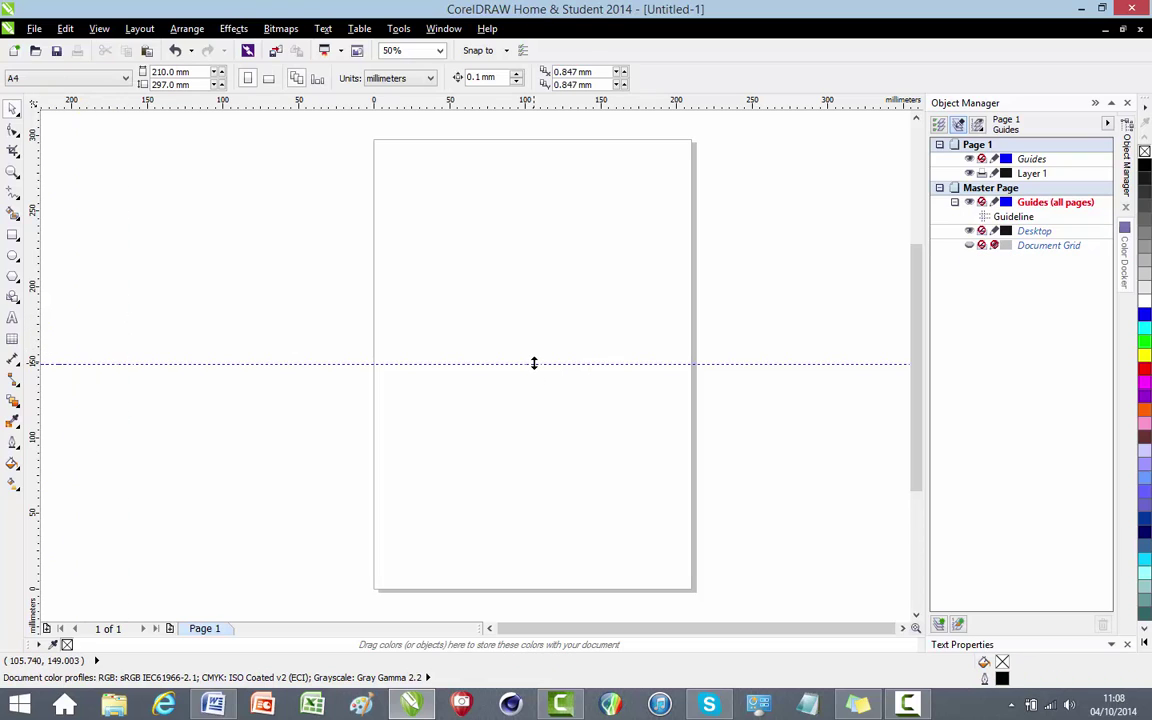
drag(41, 330, 123, 322)
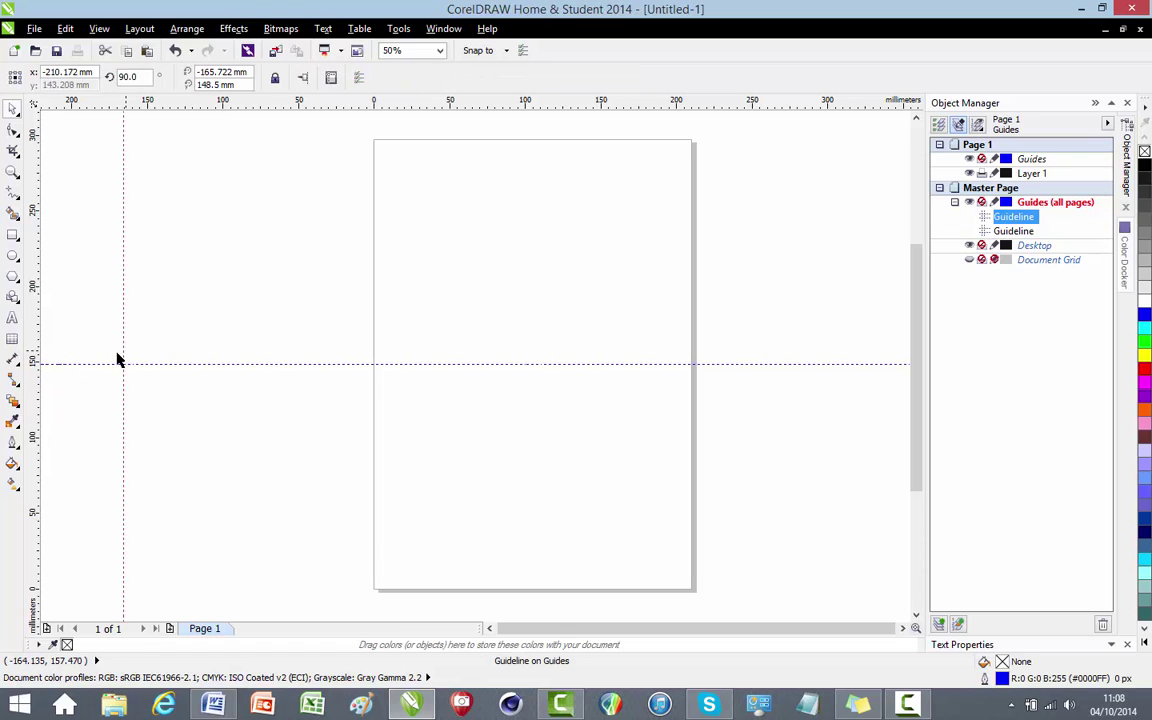
drag(155, 357, 429, 341)
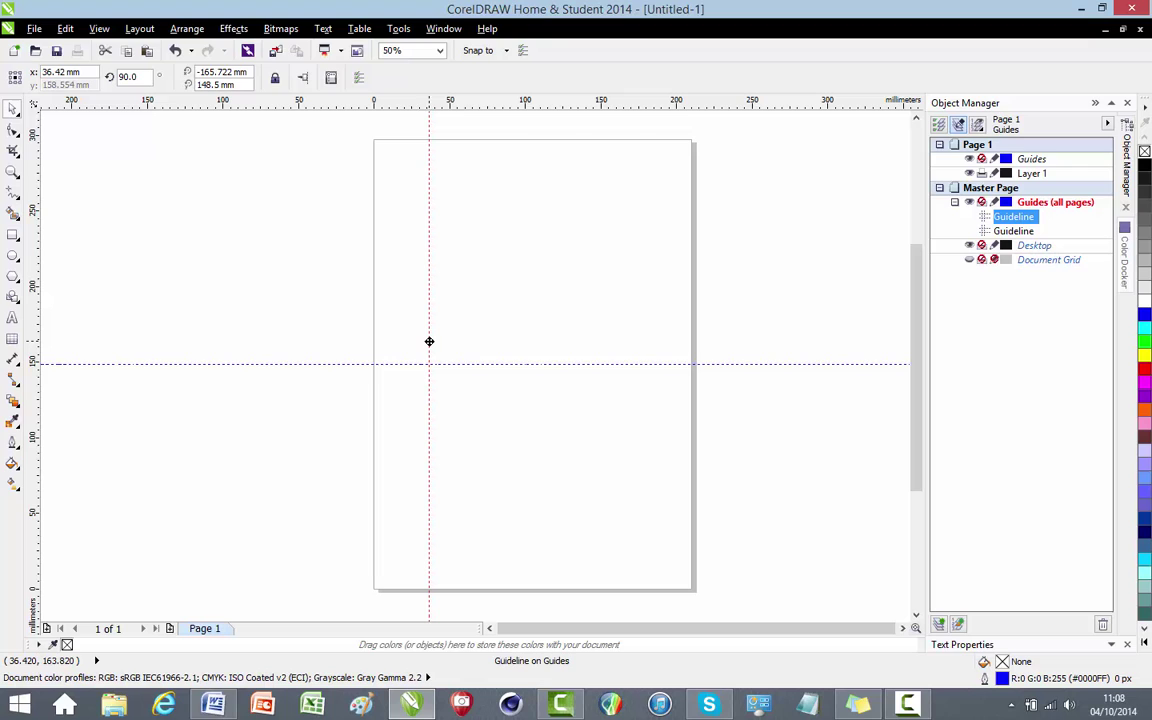
Delete the vertical and horizontal guidelines and confirm the Guides (all pages) layer is empty.
key(Delete)
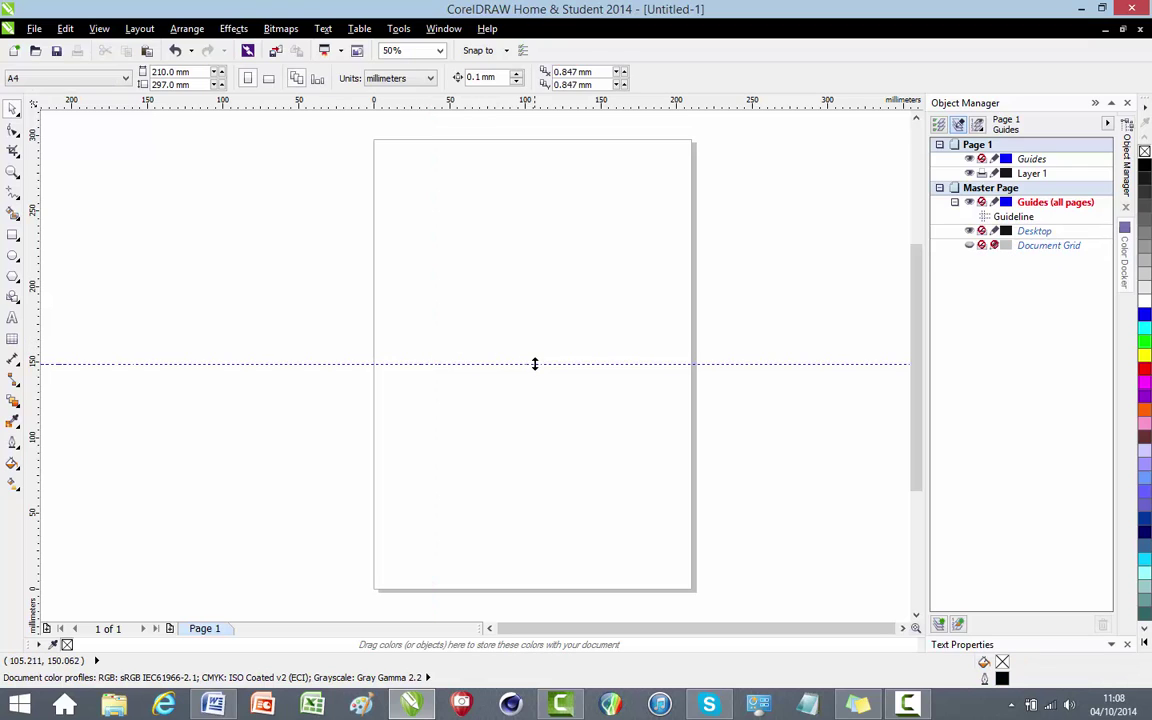
click(536, 363)
key(Delete)
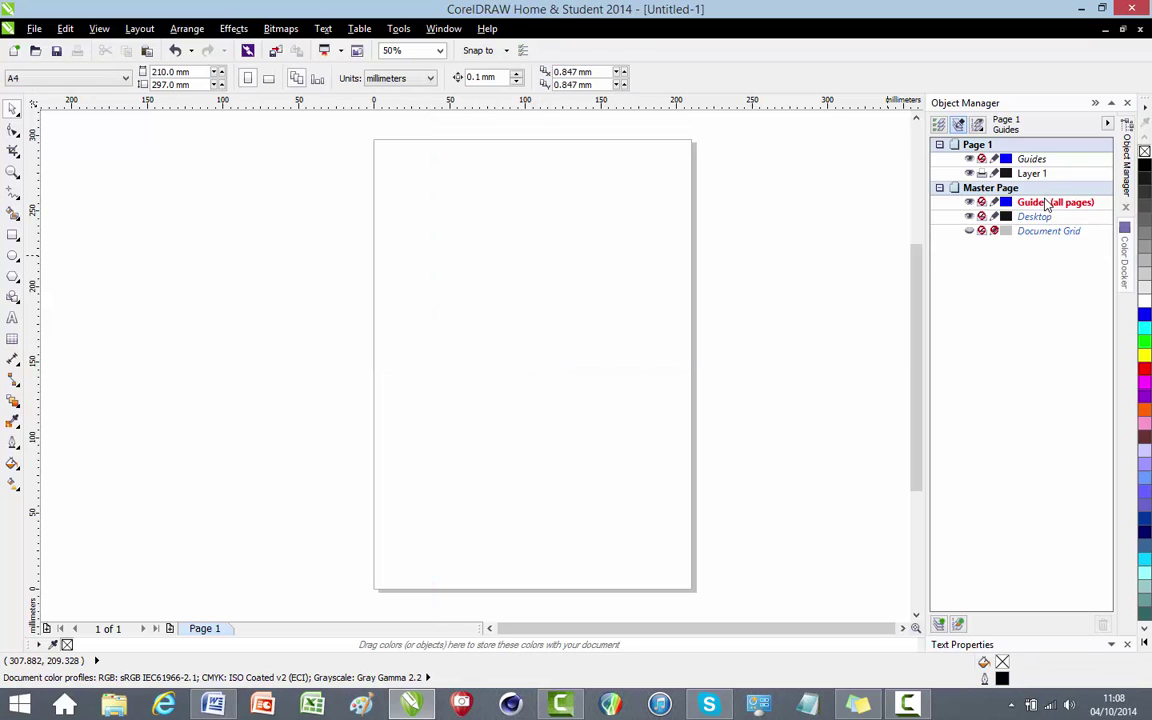
click(1047, 204)
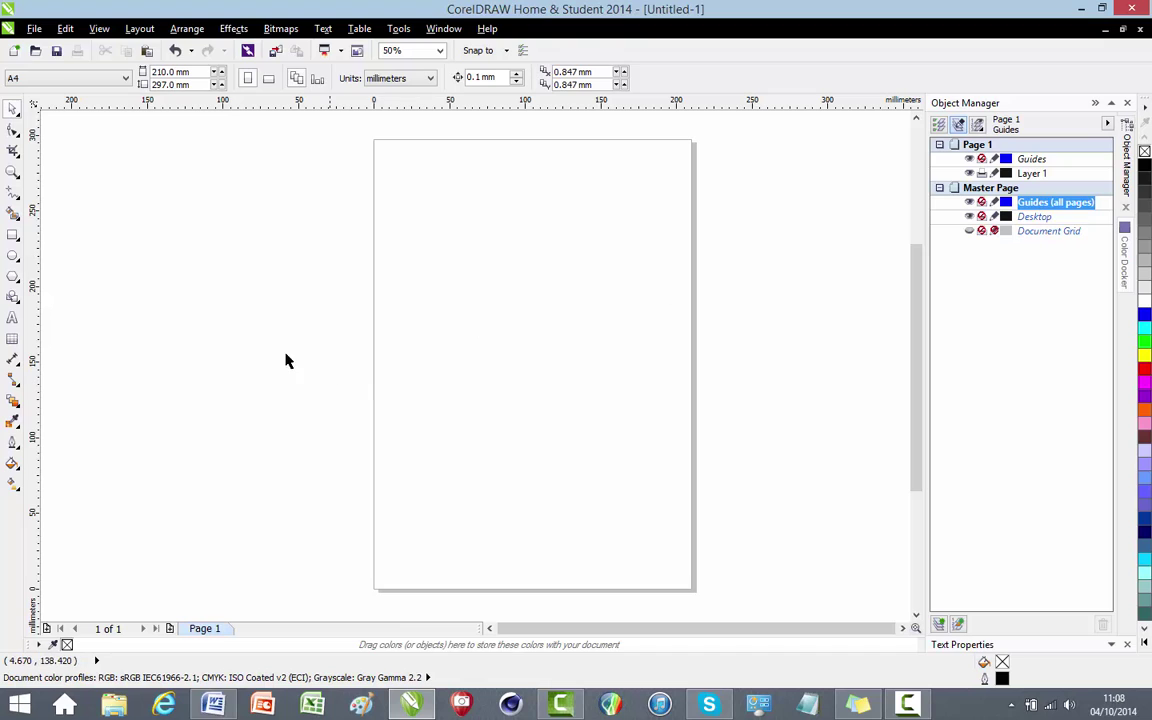
click(15, 177)
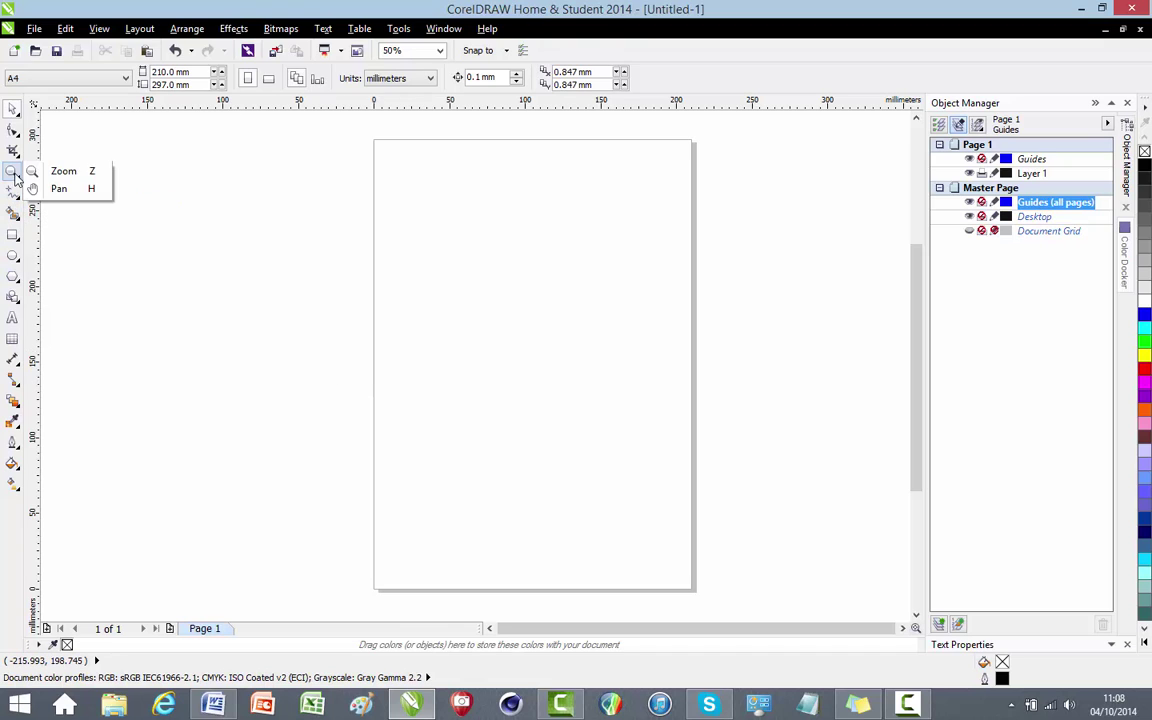
click(80, 175)
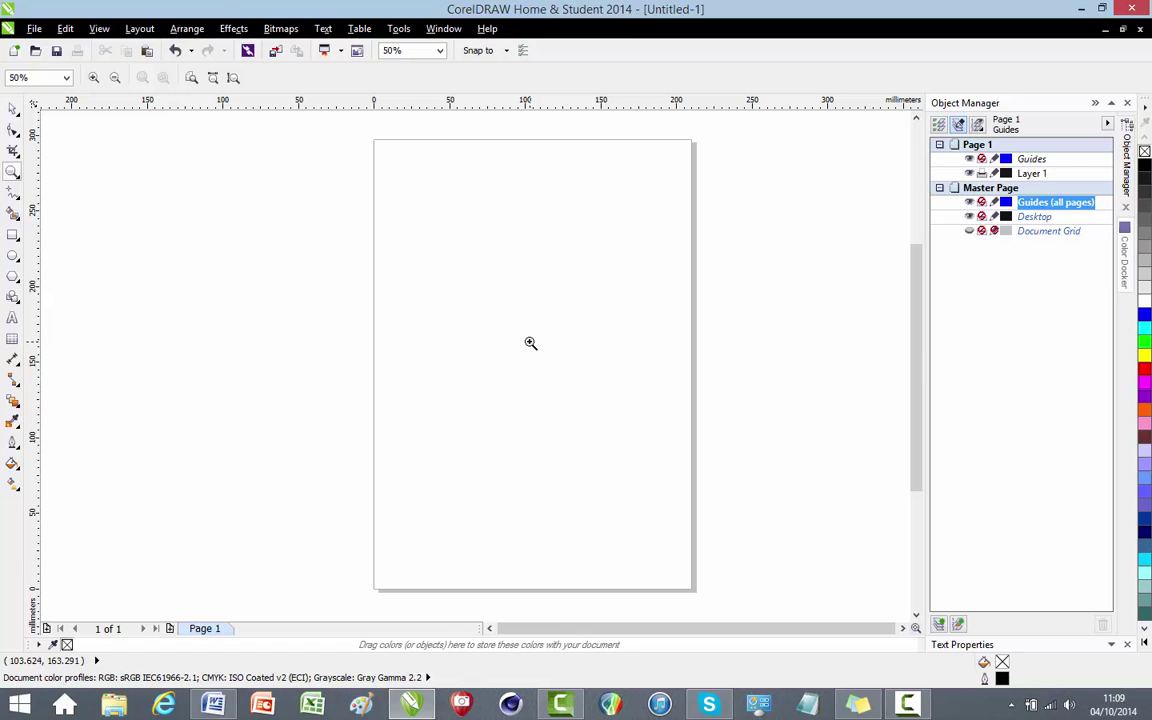
click(530, 343)
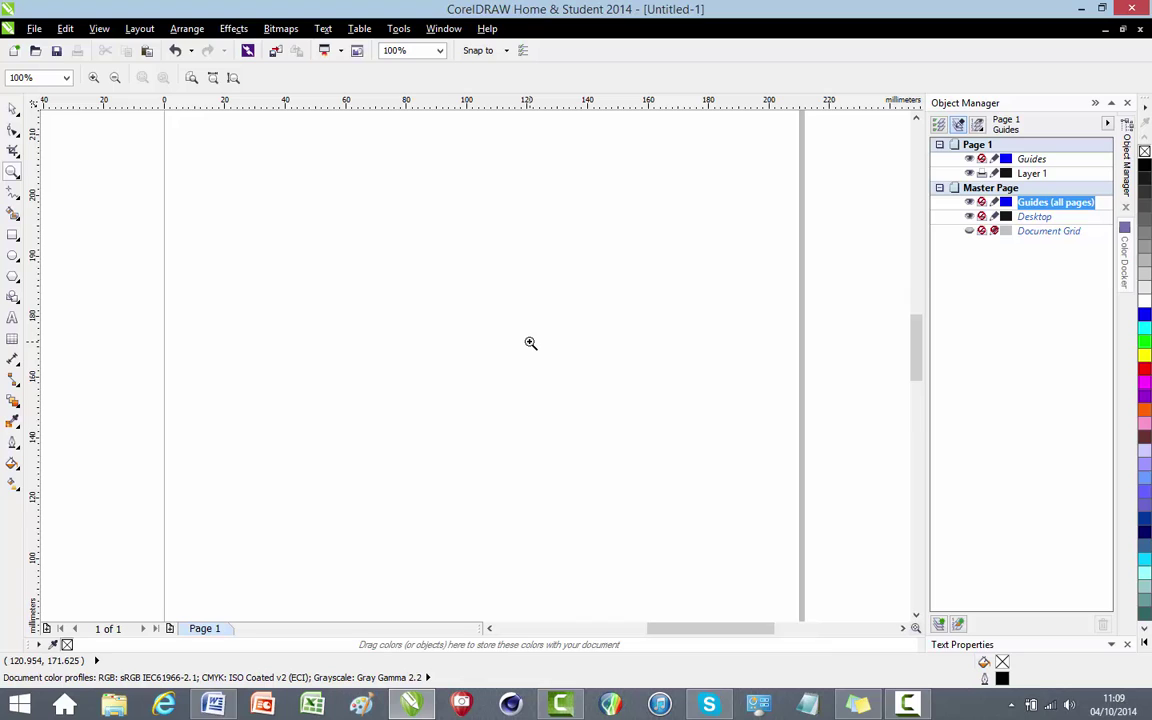
scroll(526, 343, right, 1)
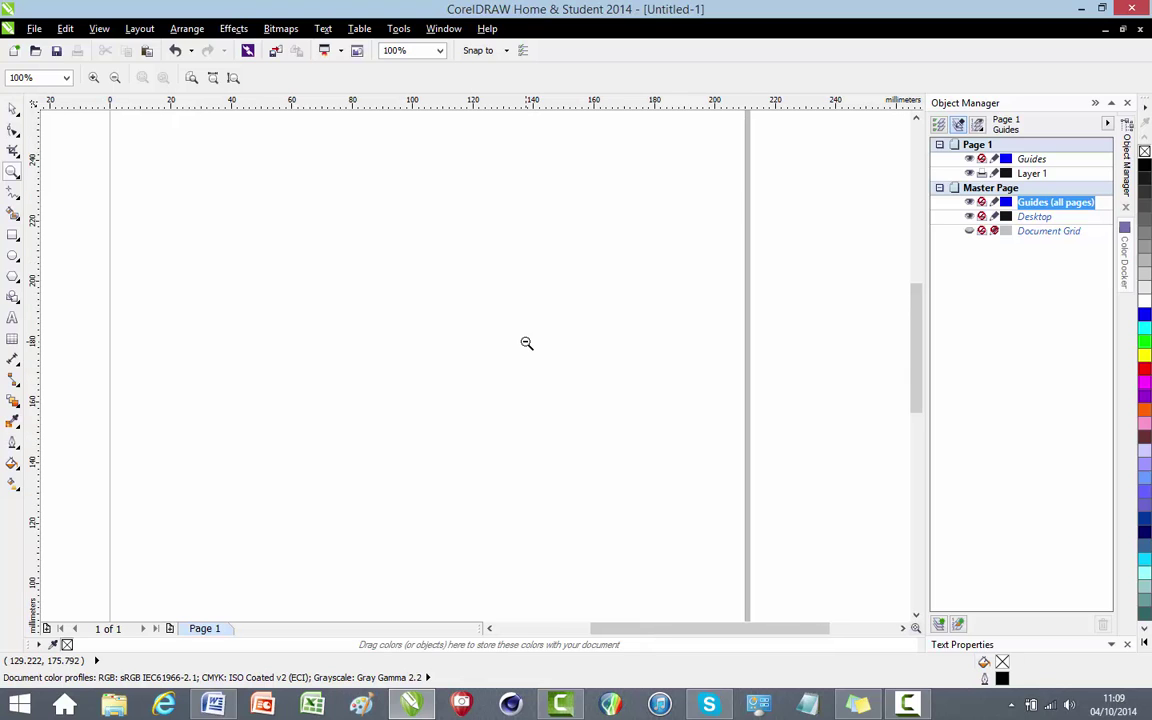
shift+click(526, 343)
drag(470, 393, 520, 354)
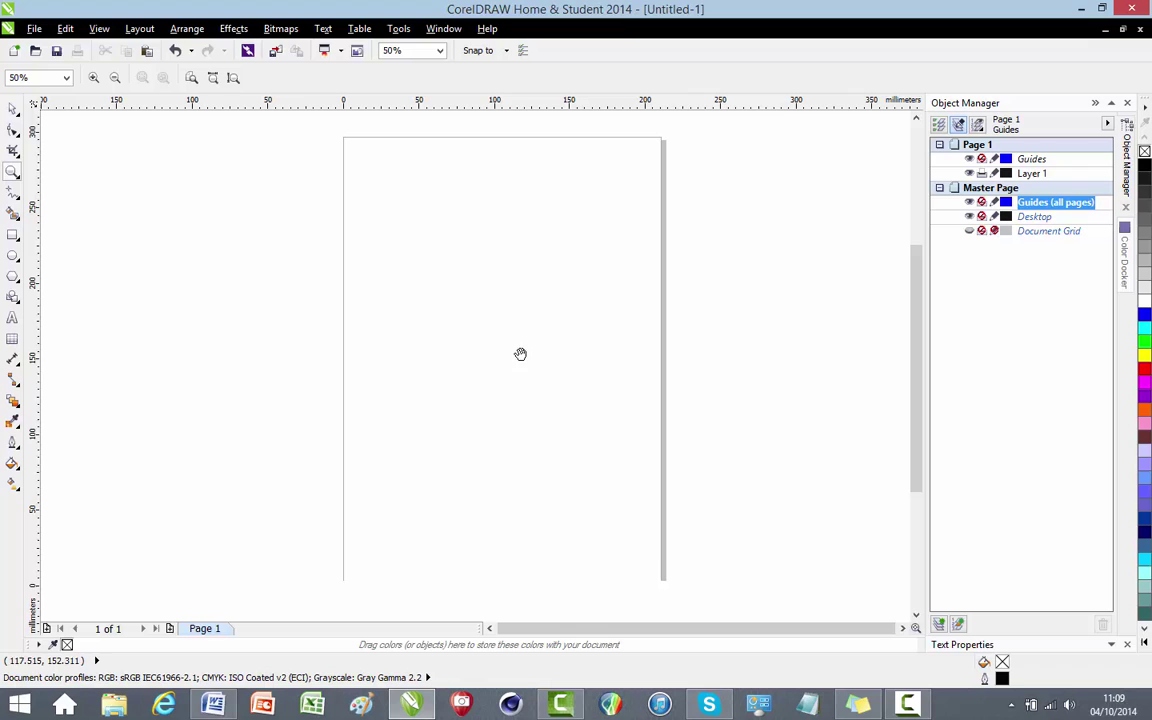
click(12, 172)
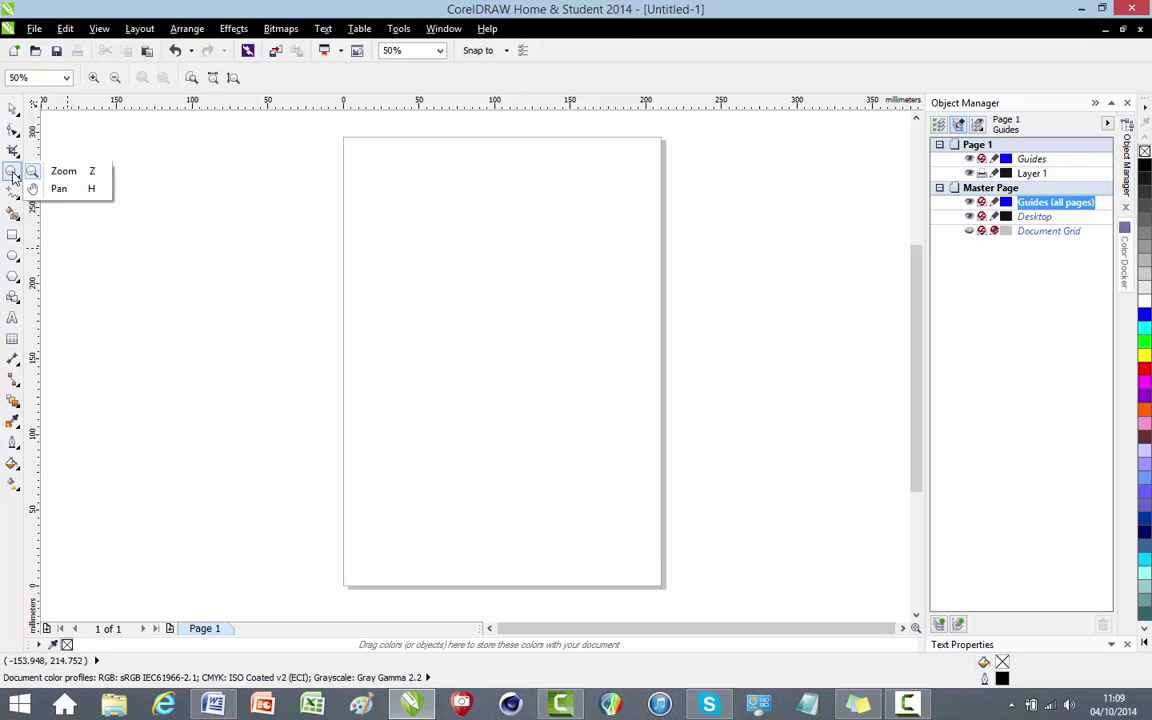
click(60, 188)
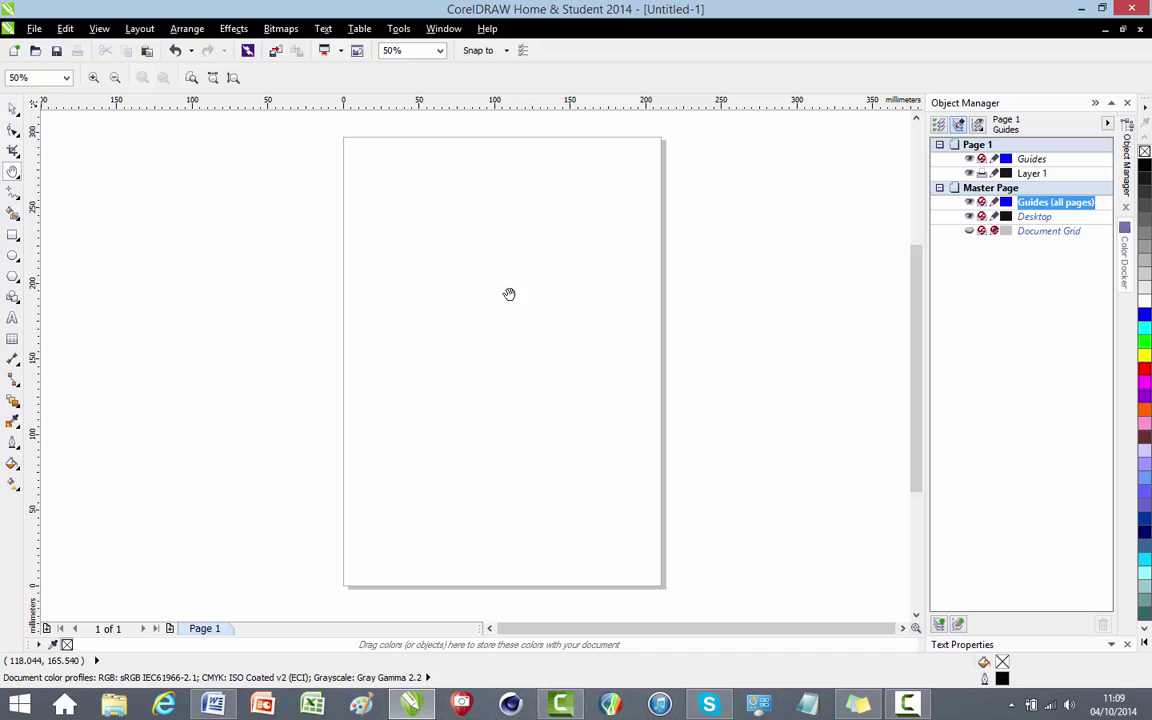
mouse_move(512, 342)
mouse_down()
mouse_move(558, 314)
mouse_move(405, 281)
mouse_move(530, 409)
mouse_move(581, 357)
mouse_move(525, 327)
mouse_move(562, 368)
mouse_move(483, 337)
mouse_move(525, 337)
mouse_up()
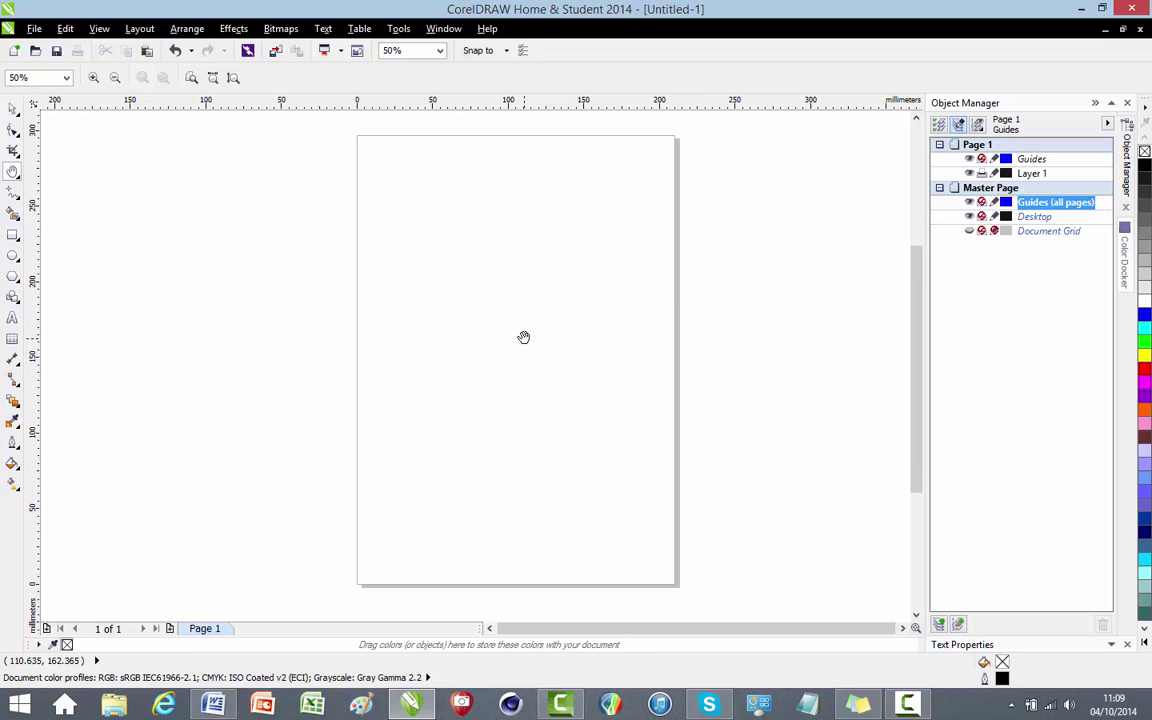
drag(381, 185, 548, 343)
drag(607, 490, 614, 360)
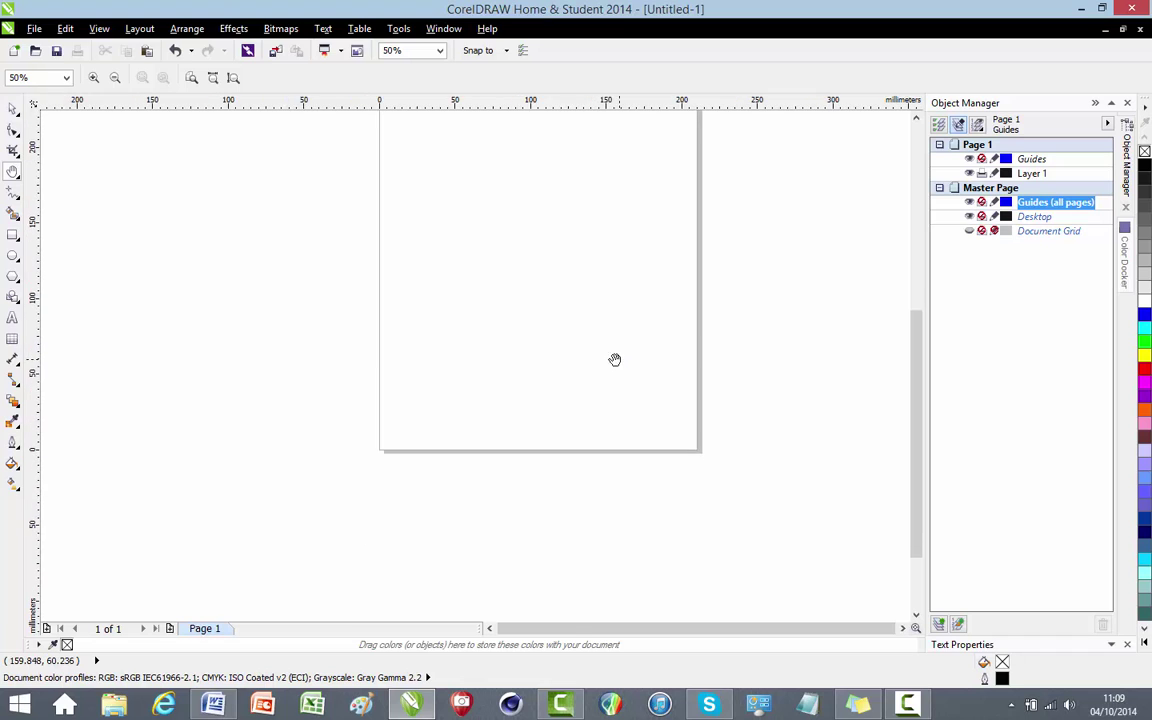
scroll(614, 360, up, 1)
drag(575, 455, 717, 324)
drag(427, 342, 599, 244)
scroll(553, 347, down, 1)
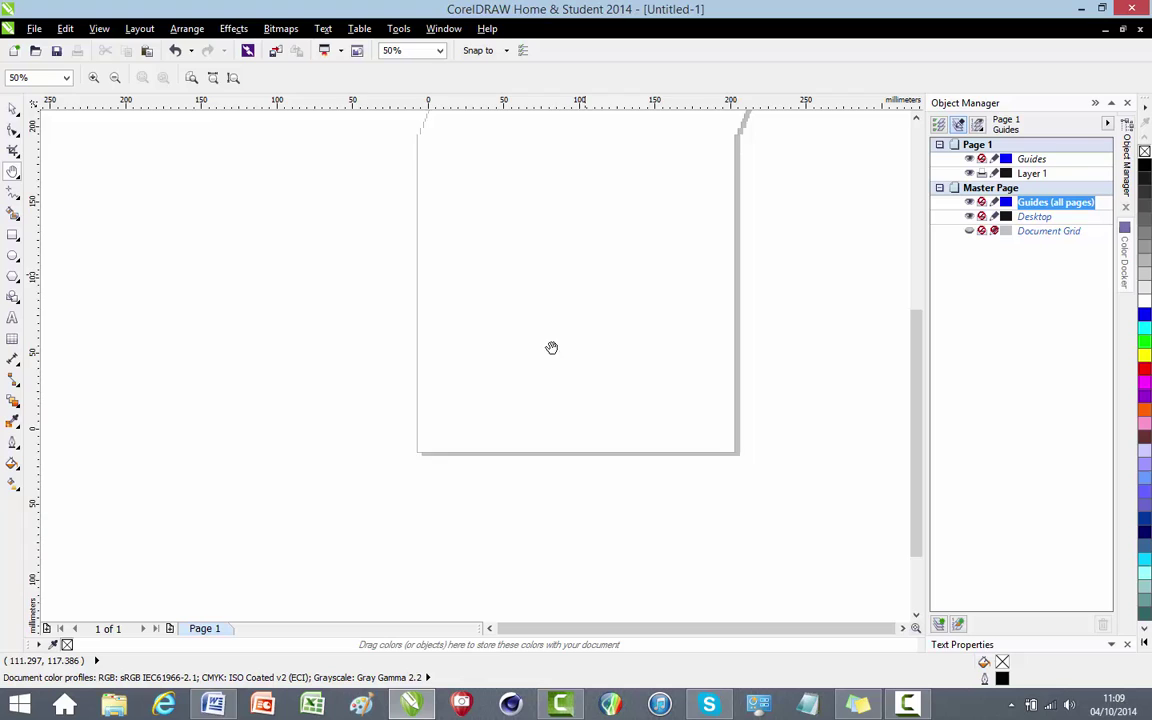
drag(545, 366, 529, 389)
click(13, 171)
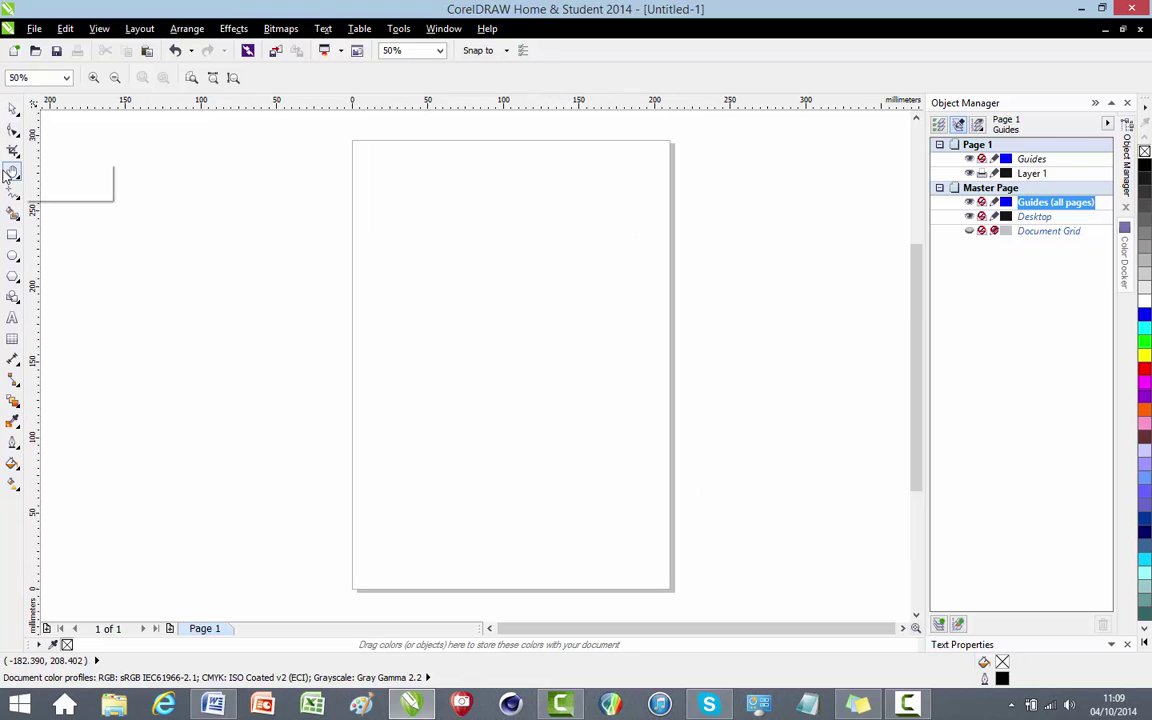
click(46, 172)
click(12, 108)
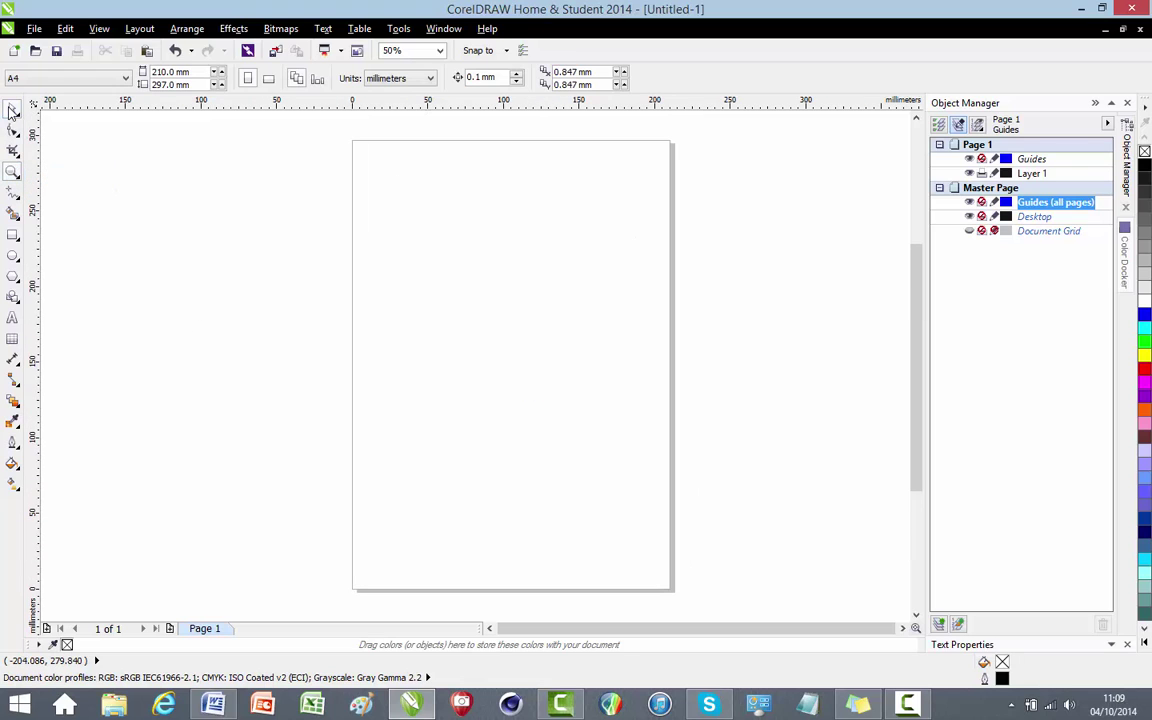